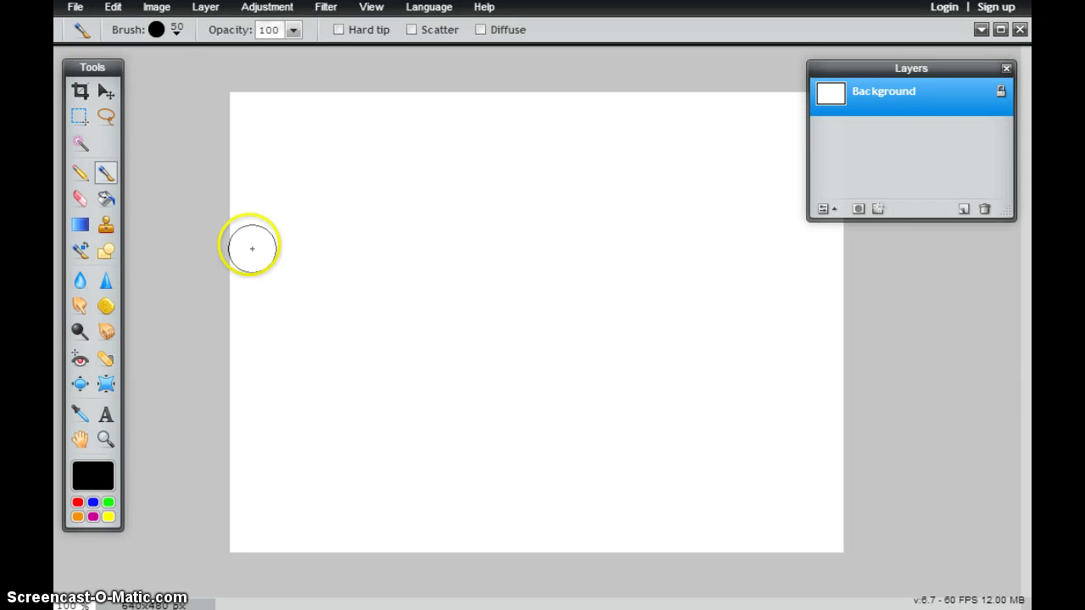
# - Open the Brush preset list in the options bar, showing the 50-pixel round brush
pyautogui.click(177, 33)
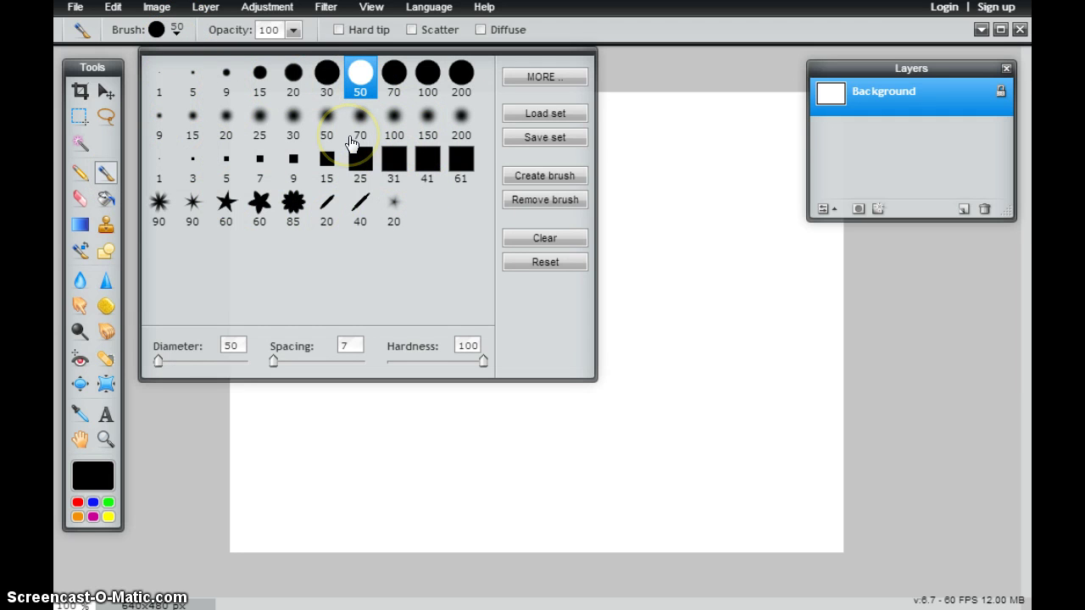
# - Preview the Artistic brush sets: Charcoal, Cracks, Smudge, Splatter and Crushed paper
pyautogui.click(543, 76)
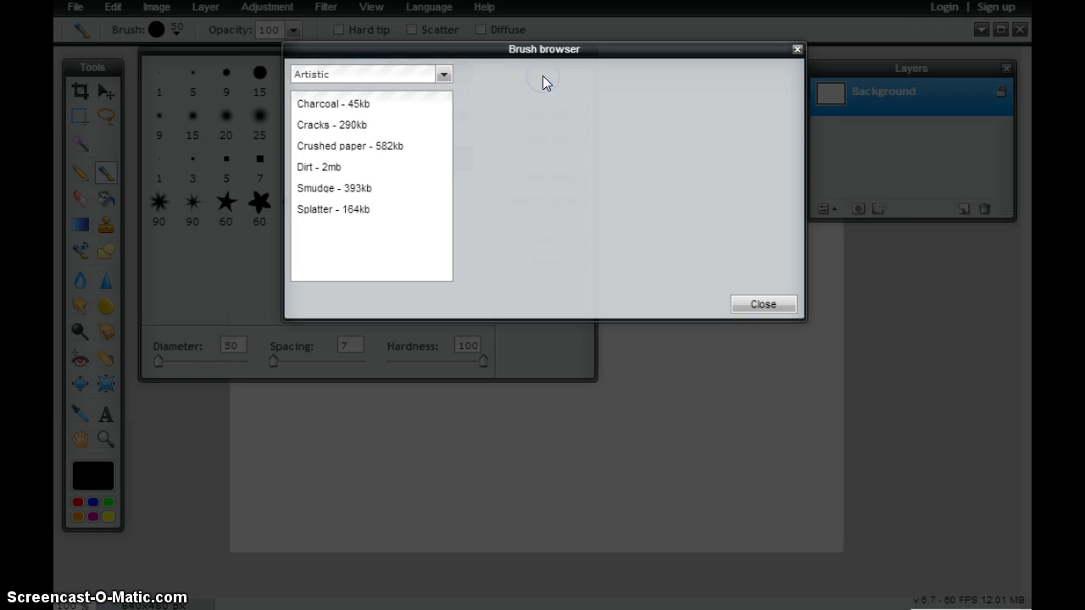
pyautogui.click(345, 123)
pyautogui.click(351, 190)
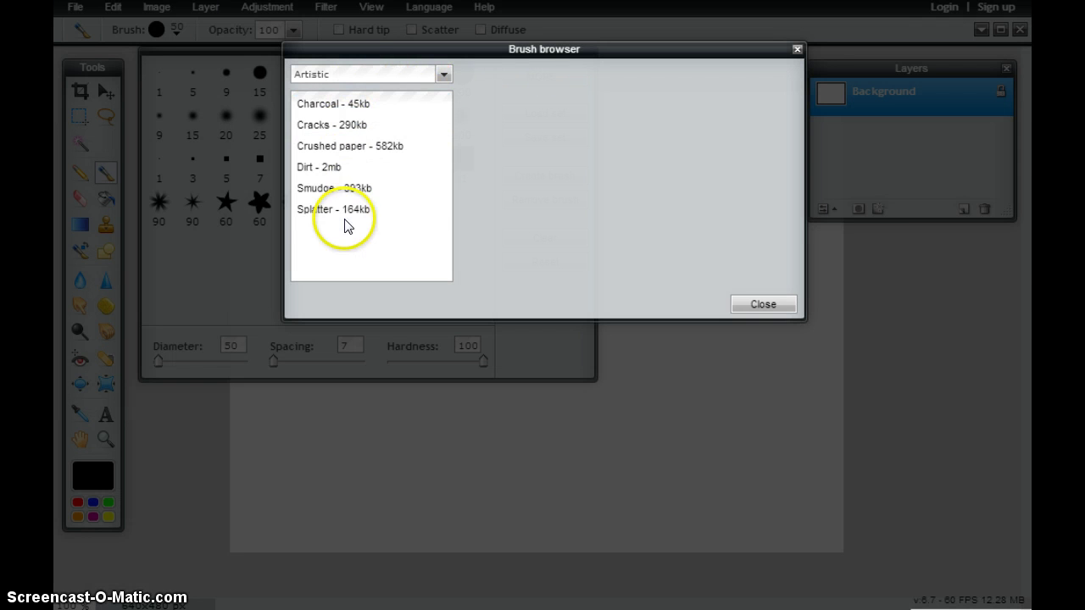
pyautogui.click(351, 211)
pyautogui.click(392, 105)
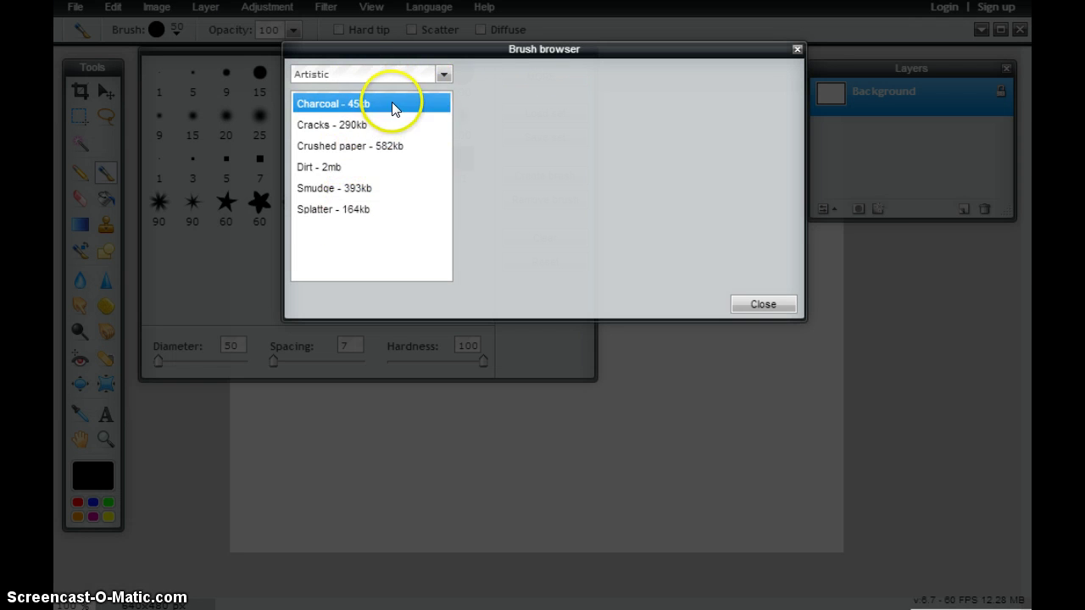
pyautogui.click(343, 103)
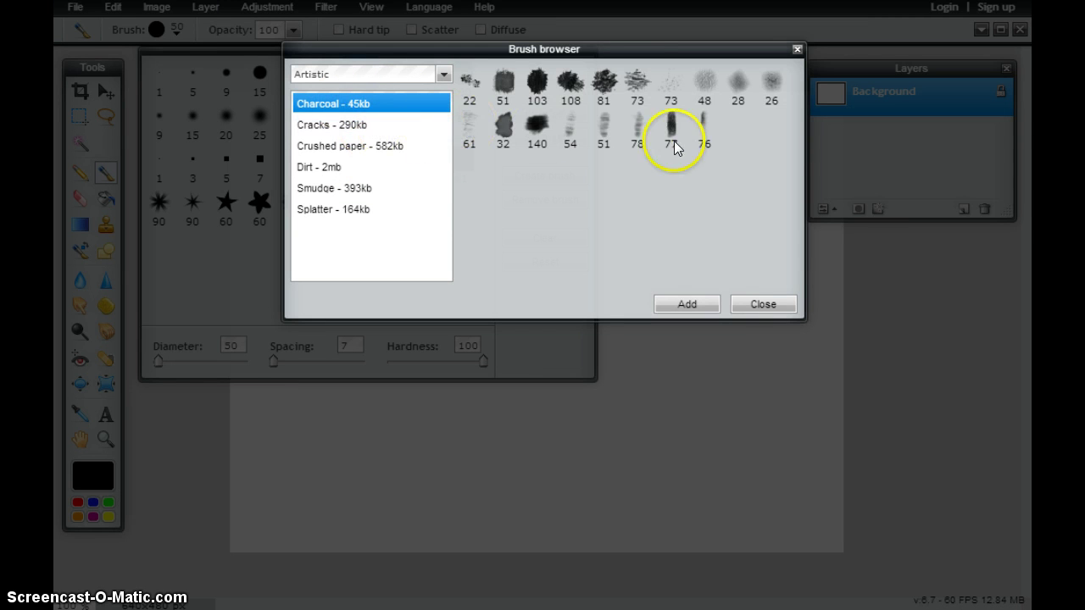
pyautogui.click(363, 144)
pyautogui.click(368, 126)
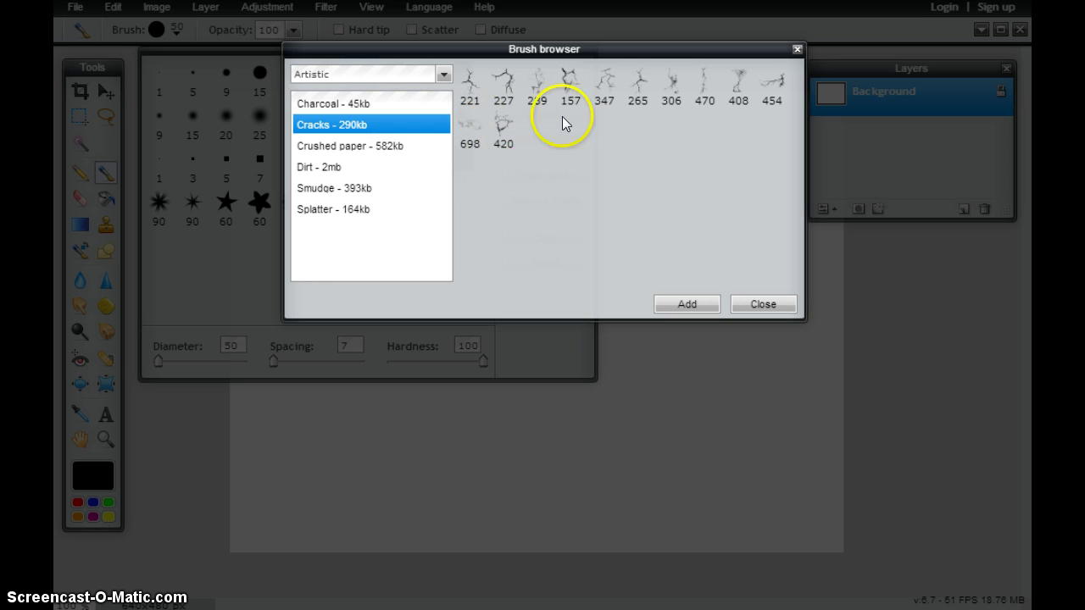
pyautogui.click(343, 188)
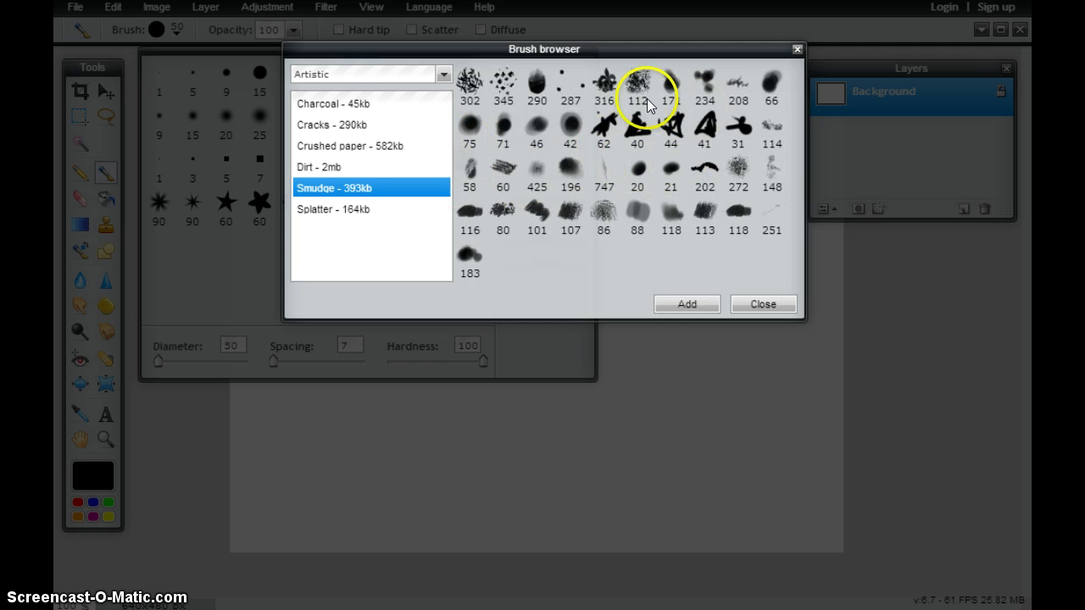
# - Switch the brush category to Shapes and load the Circular - 569kb set
pyautogui.click(443, 76)
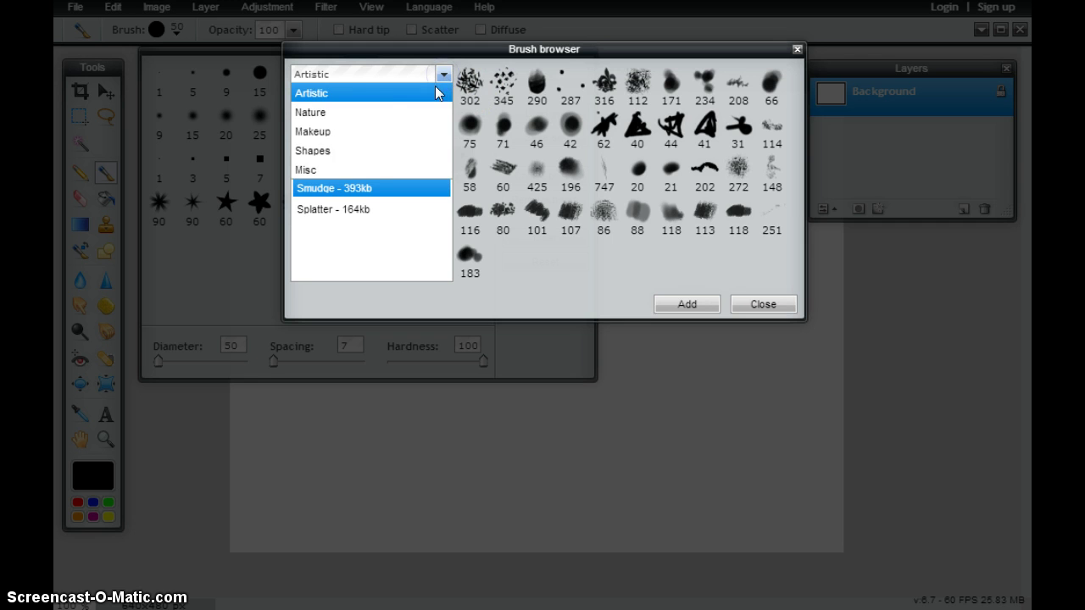
pyautogui.click(339, 151)
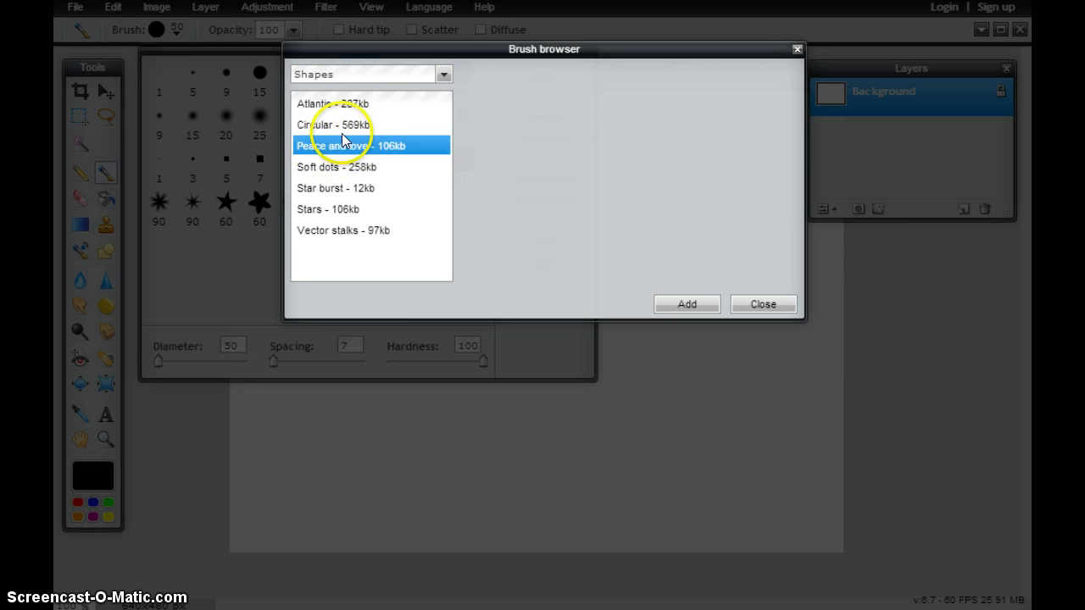
pyautogui.click(343, 127)
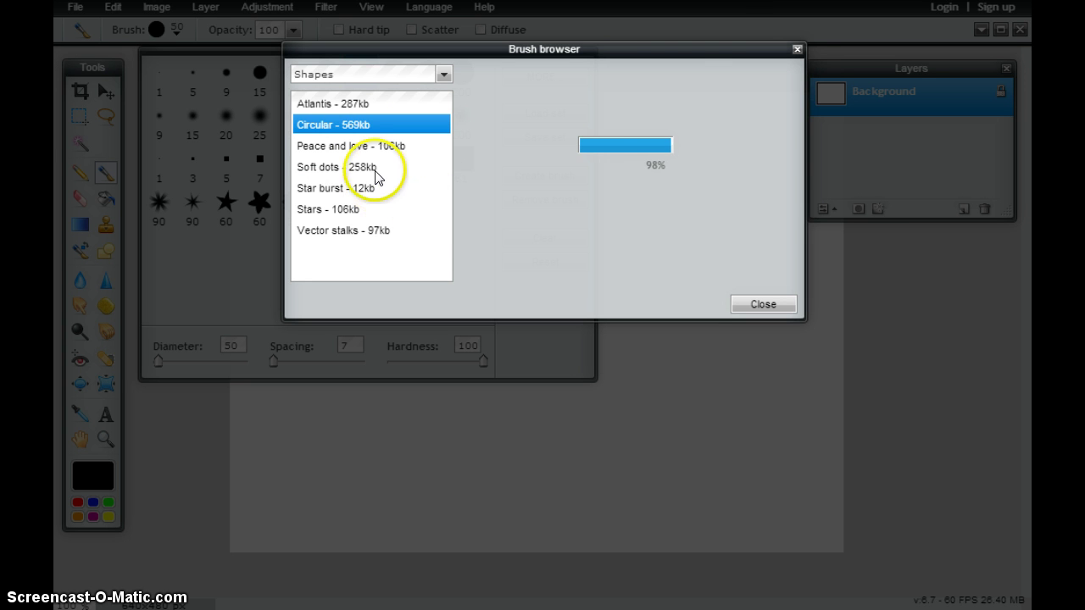
pyautogui.moveTo(796, 148)
pyautogui.mouseDown()
pyautogui.moveTo(789, 203)
pyautogui.moveTo(794, 133)
pyautogui.mouseUp()
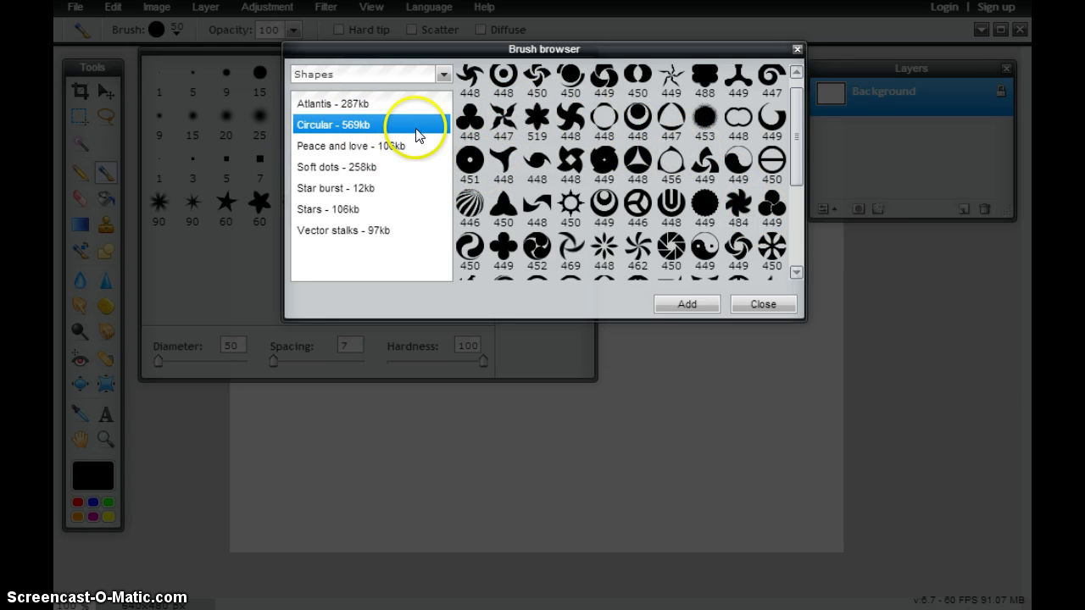
pyautogui.moveTo(799, 157)
pyautogui.mouseDown()
pyautogui.moveTo(799, 184)
pyautogui.moveTo(799, 126)
pyautogui.mouseUp()
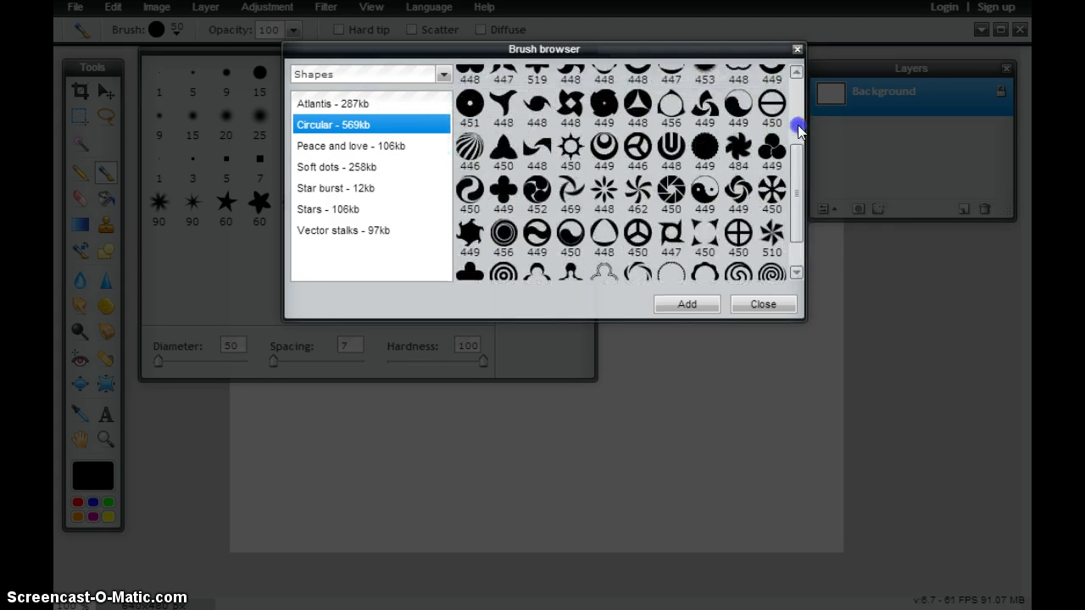
# - Add the Circular brushes and pick the U-shaped 448 brush in blue
pyautogui.click(688, 305)
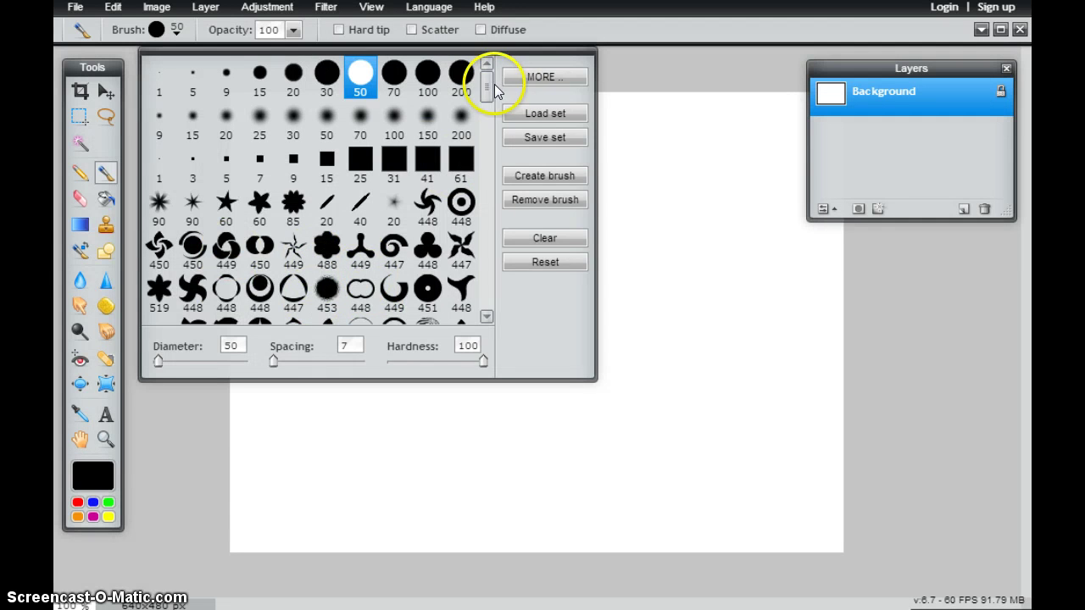
pyautogui.moveTo(489, 90)
pyautogui.mouseDown()
pyautogui.moveTo(480, 292)
pyautogui.moveTo(480, 227)
pyautogui.mouseUp()
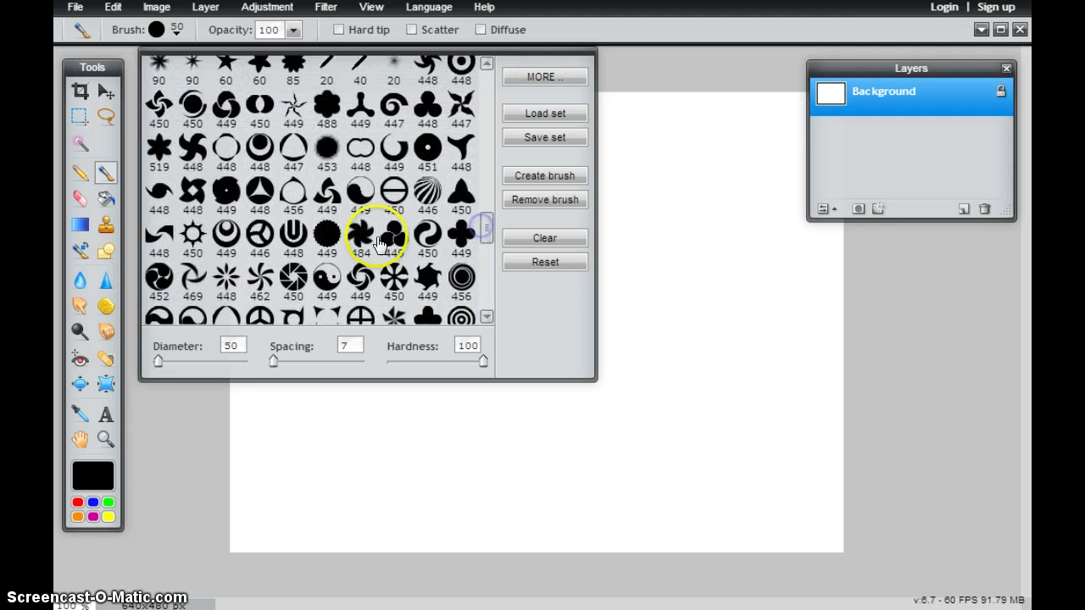
pyautogui.click(302, 242)
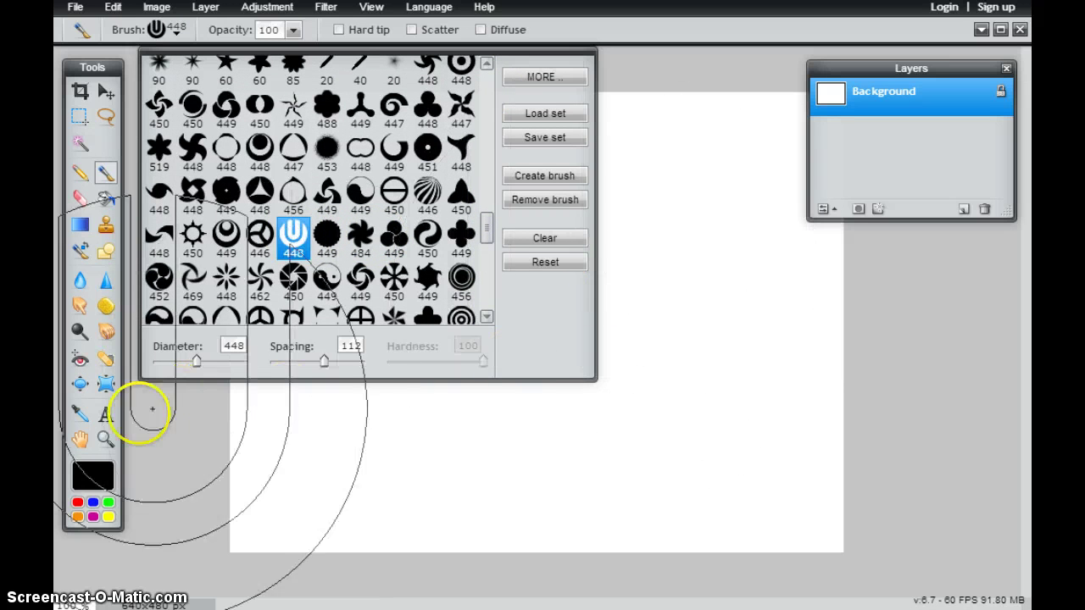
pyautogui.click(92, 503)
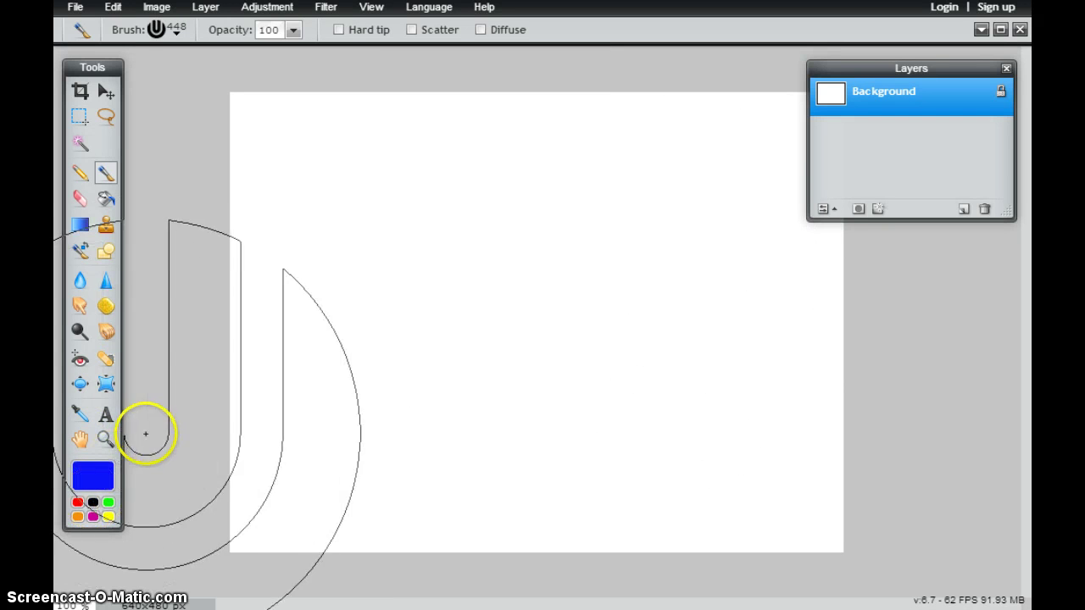
# - Resize the U brush to 131, then stamp a blue U at top right and a red U below it
pyautogui.click(176, 30)
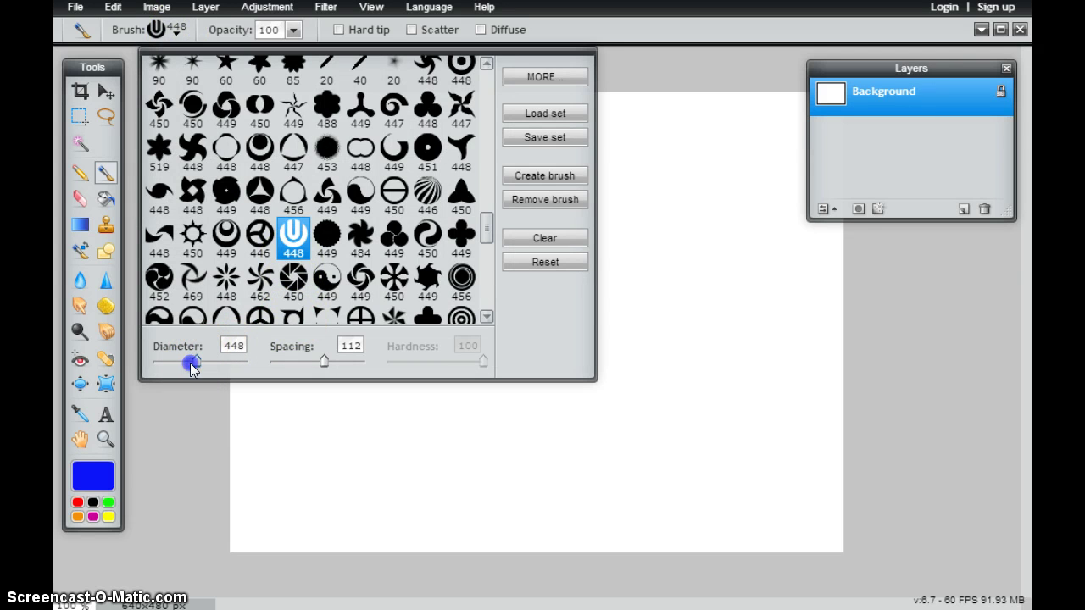
pyautogui.moveTo(166, 371); pyautogui.dragTo(165, 371)
pyautogui.click(710, 206)
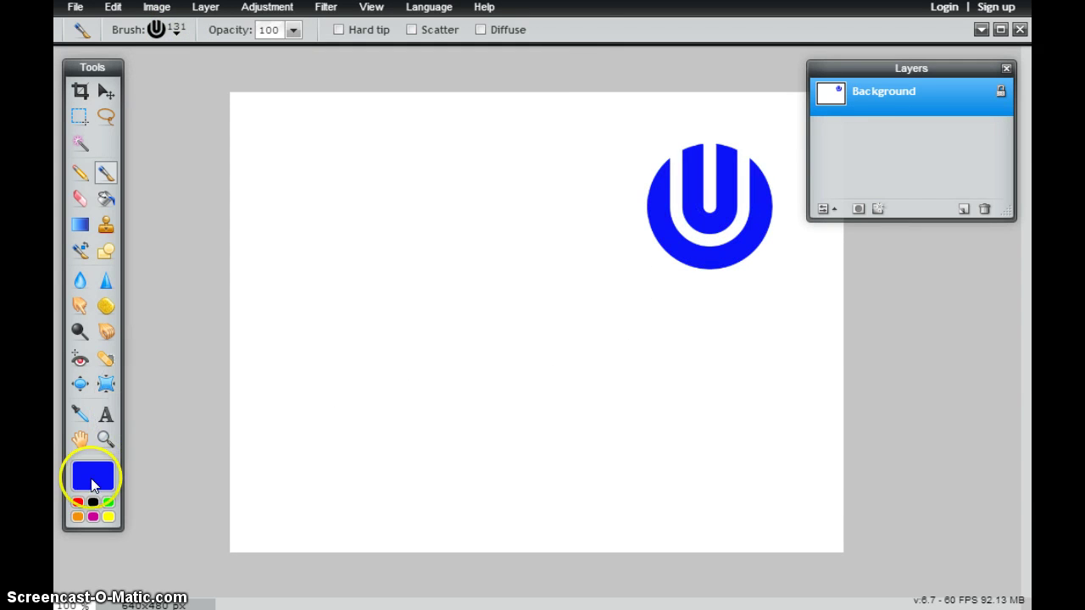
pyautogui.click(77, 504)
pyautogui.click(728, 390)
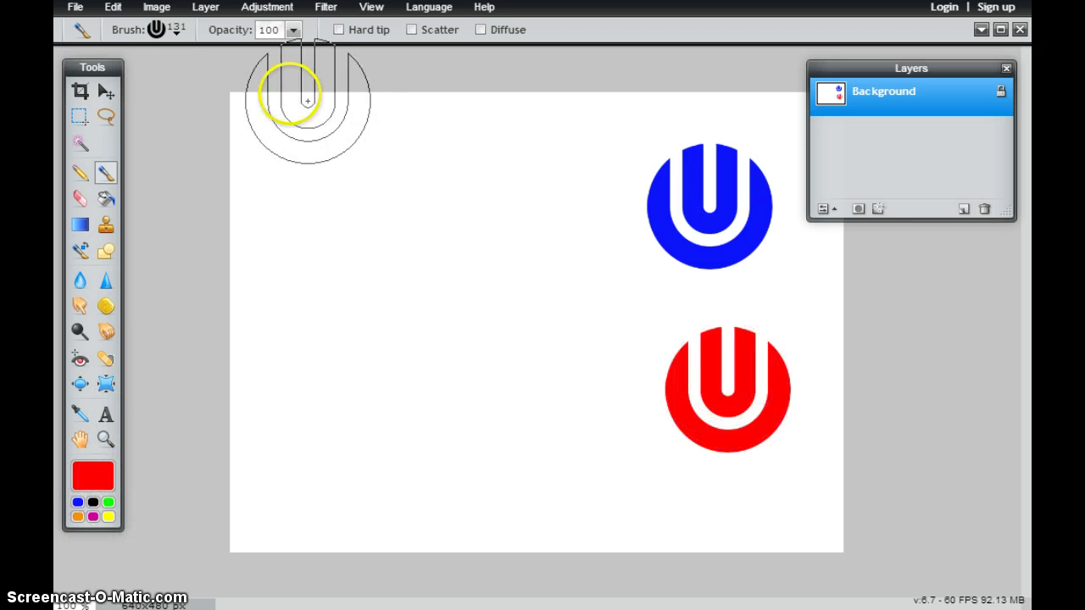
# - Stamp a red ring near the bottom centre using the 449 ring brush at diameter 71
pyautogui.click(174, 31)
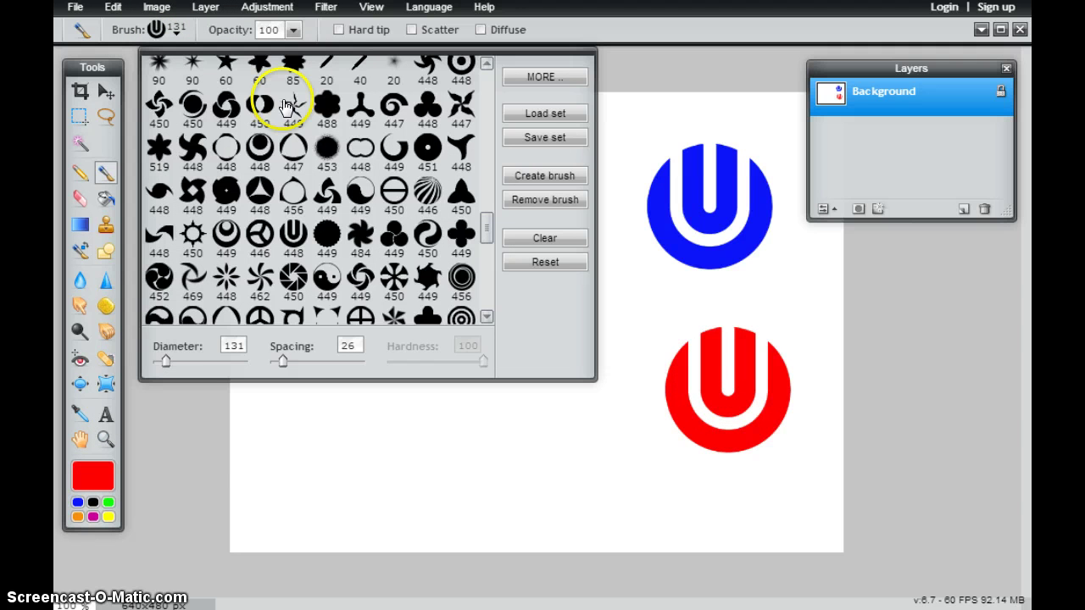
pyautogui.click(232, 237)
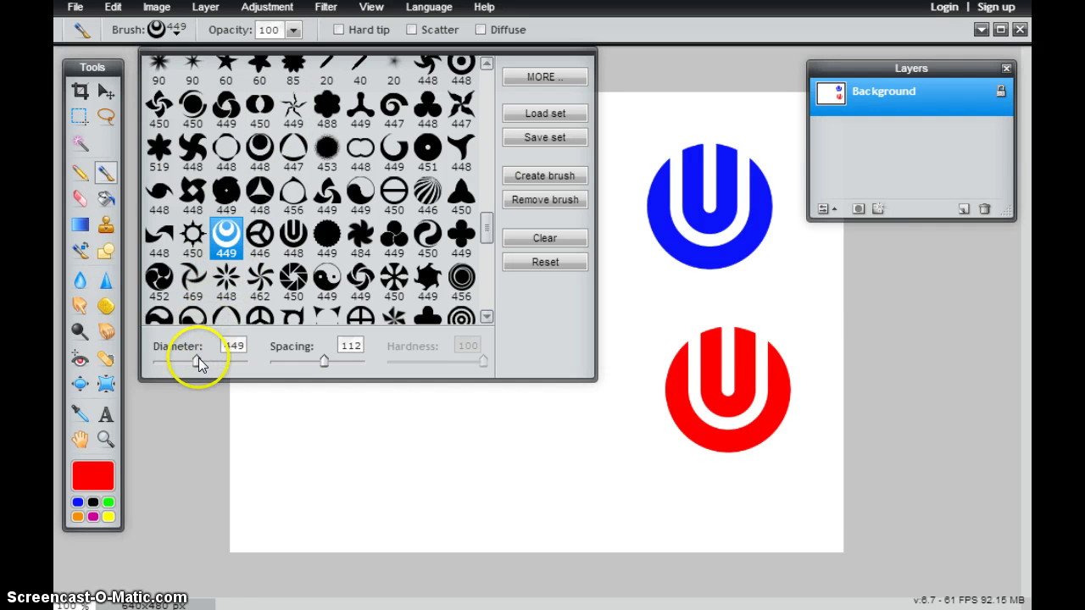
pyautogui.moveTo(198, 359); pyautogui.dragTo(167, 370)
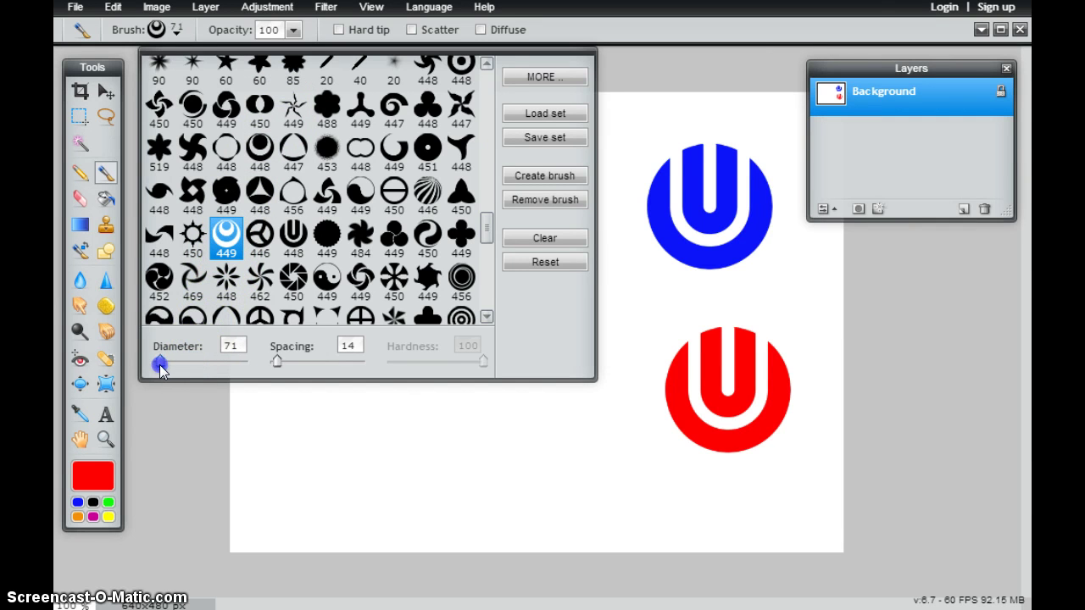
pyautogui.click(581, 449)
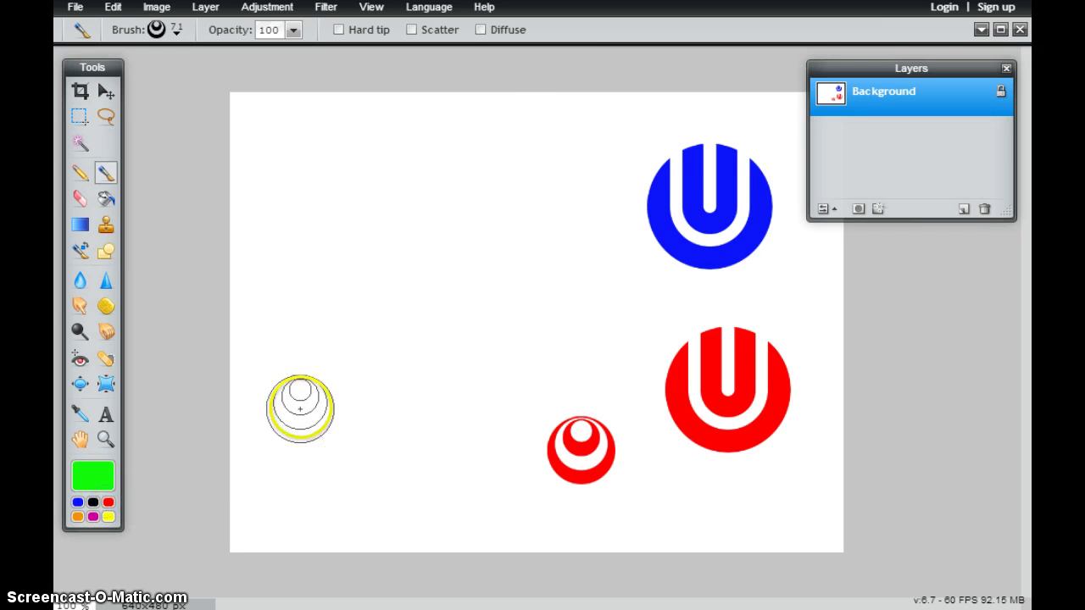
# - Stamp a green ring at the lower left of the canvas
pyautogui.click(301, 411)
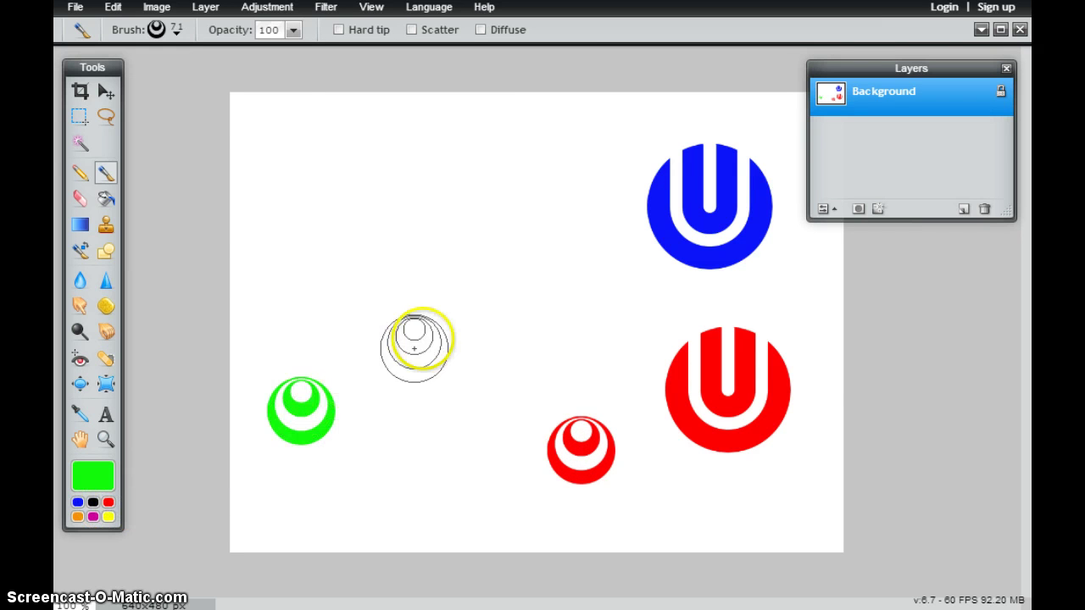
pyautogui.click(176, 31)
pyautogui.scroll(1, 479, 222)
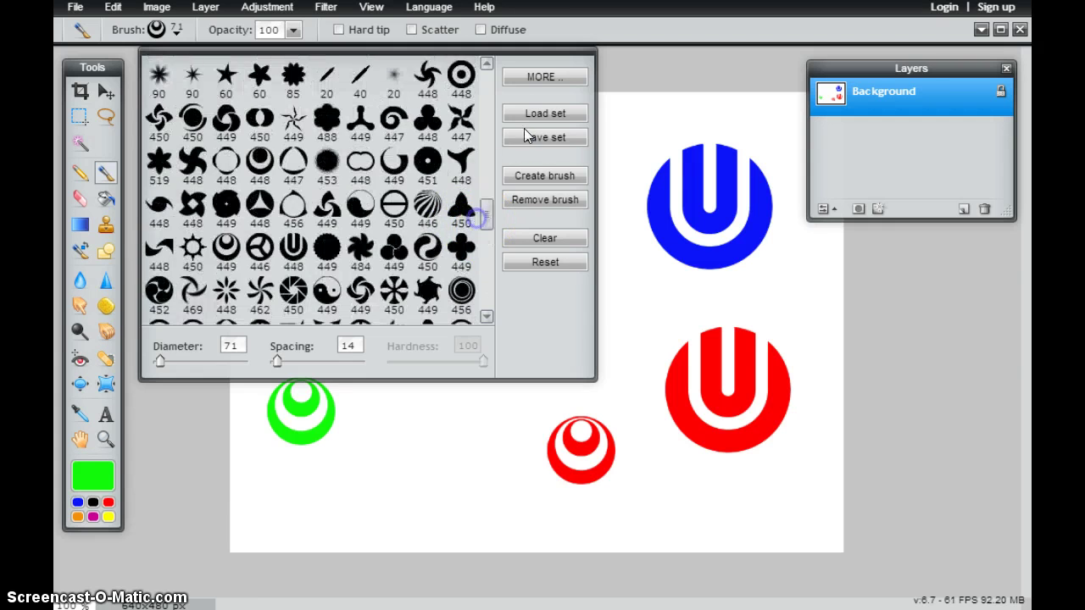
# - Add the Artistic Splatter brush set to the brush collection
pyautogui.click(540, 78)
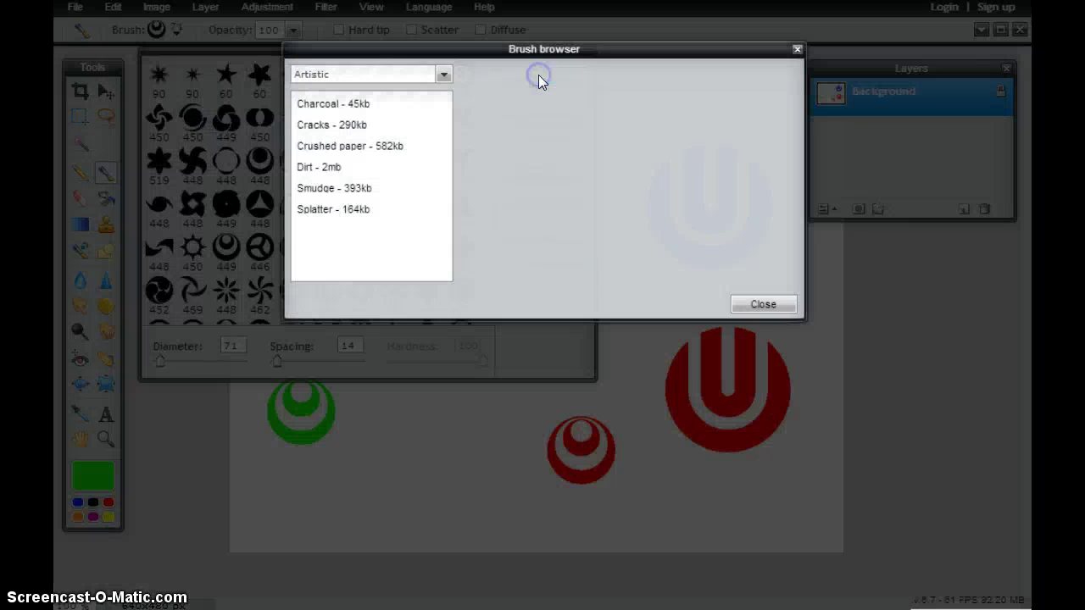
pyautogui.click(357, 210)
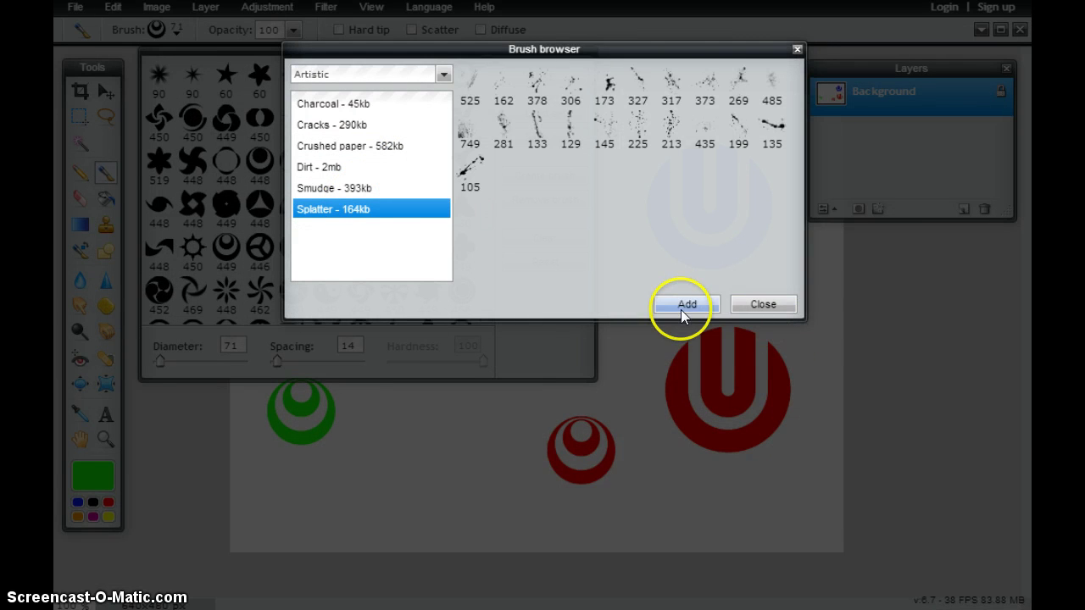
pyautogui.click(681, 303)
pyautogui.click(449, 221)
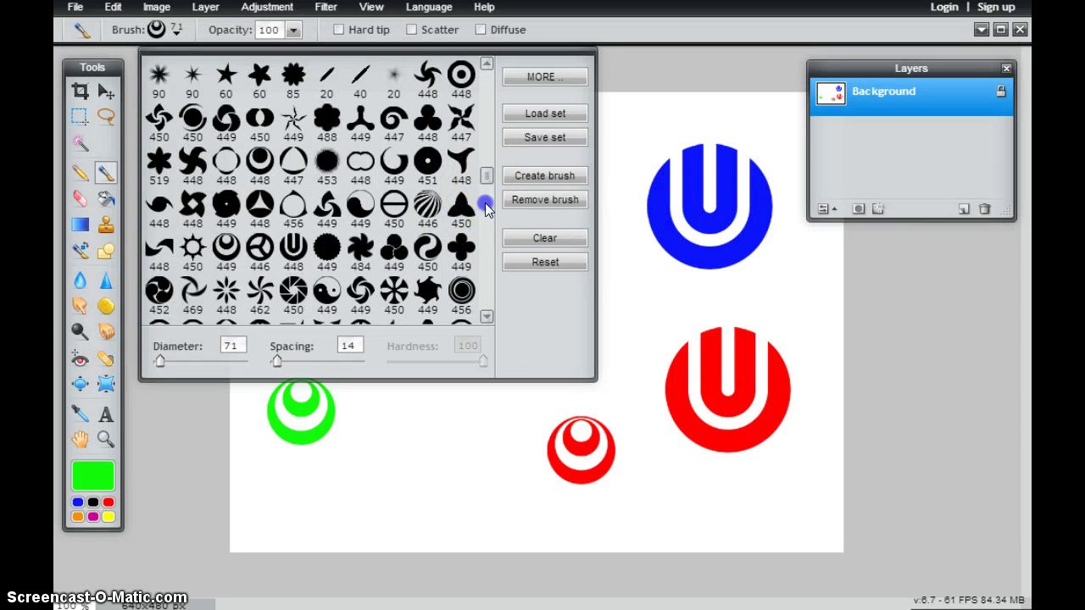
pyautogui.moveTo(484, 202)
pyautogui.mouseDown()
pyautogui.moveTo(482, 287)
pyautogui.moveTo(482, 80)
pyautogui.moveTo(480, 146)
pyautogui.moveTo(483, 93)
pyautogui.mouseUp()
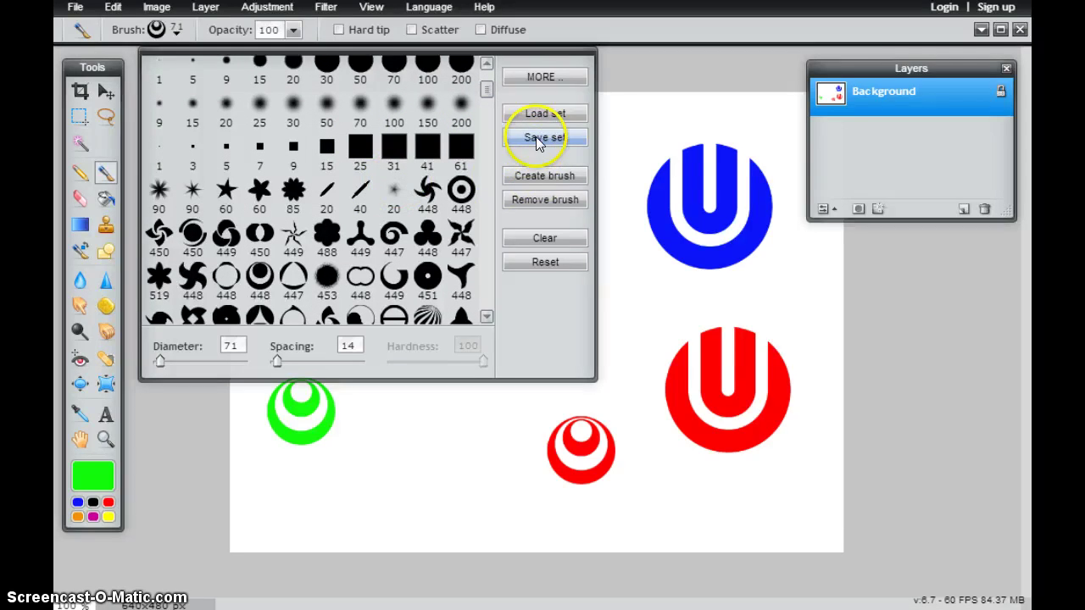
pyautogui.click(539, 115)
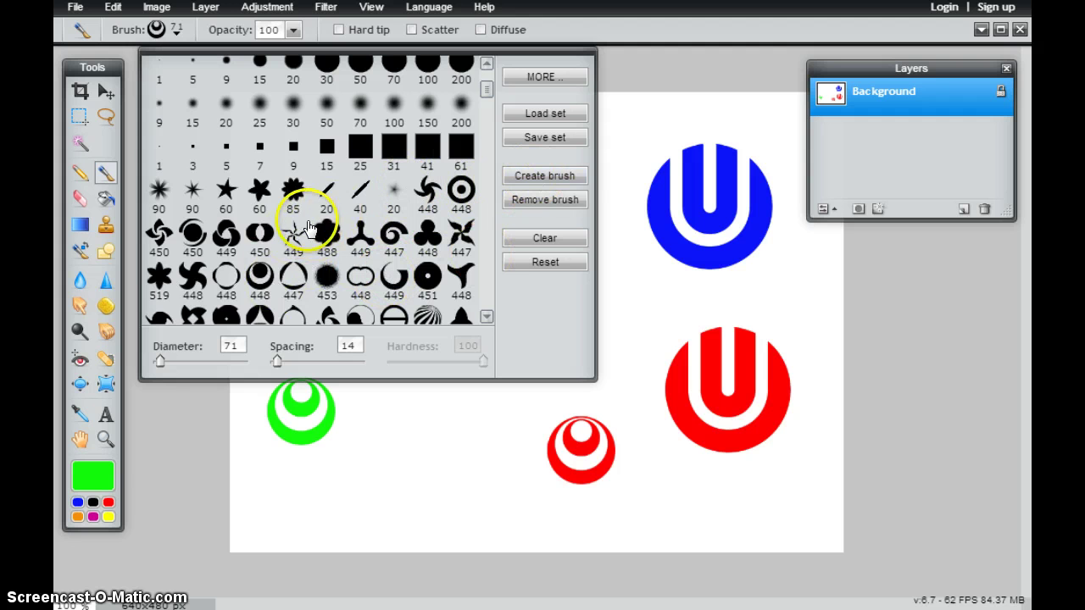
# - Create a 10-spike star brush: radius 83, hardness 64, aspect 3, angle 54, spacing 27
pyautogui.click(551, 175)
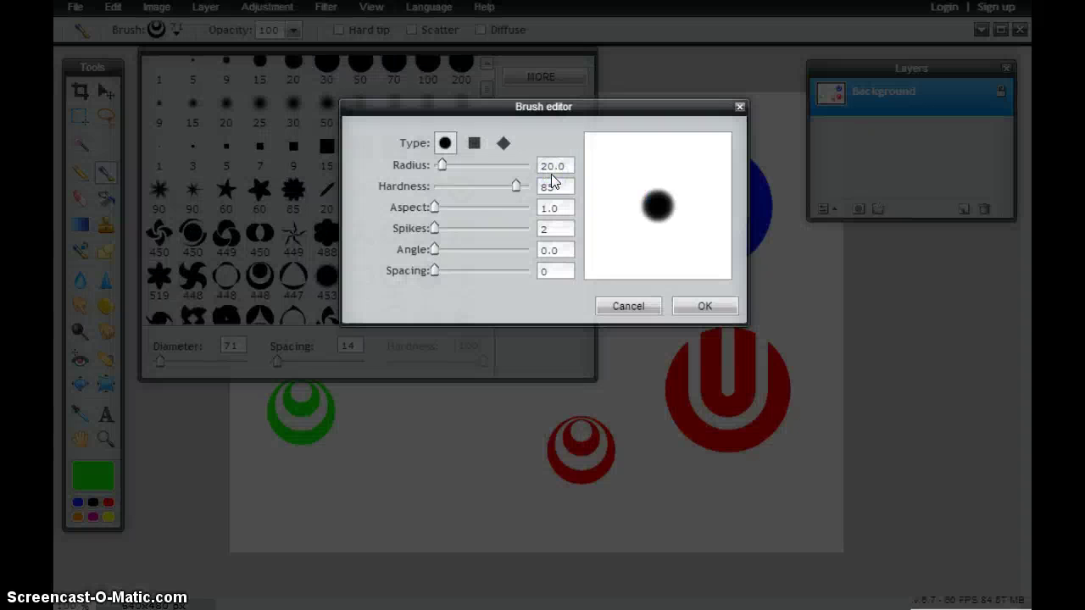
pyautogui.click(500, 144)
pyautogui.click(474, 147)
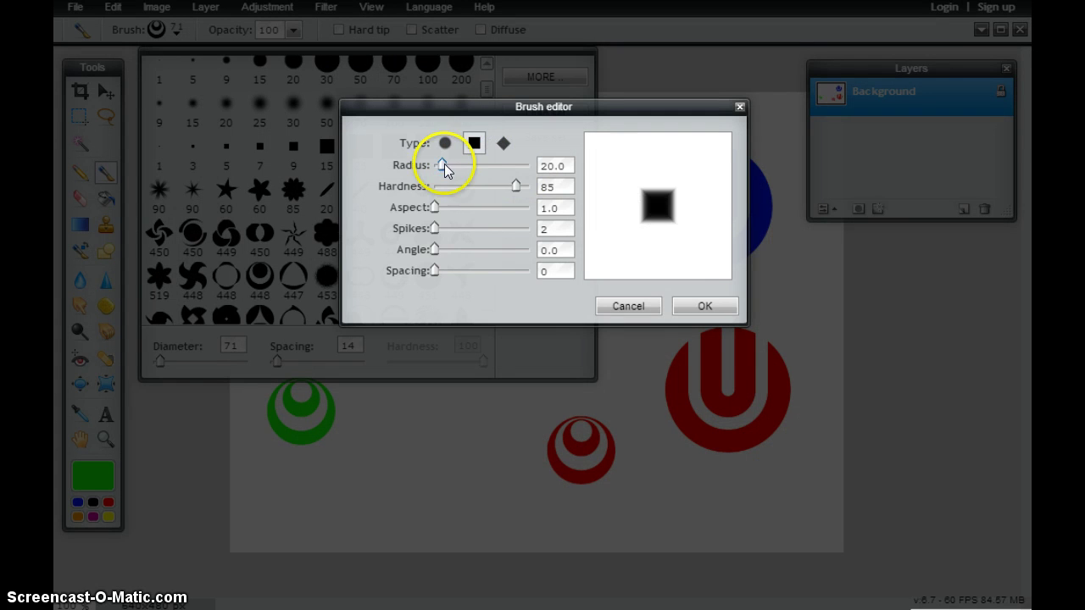
pyautogui.moveTo(443, 165); pyautogui.dragTo(451, 165)
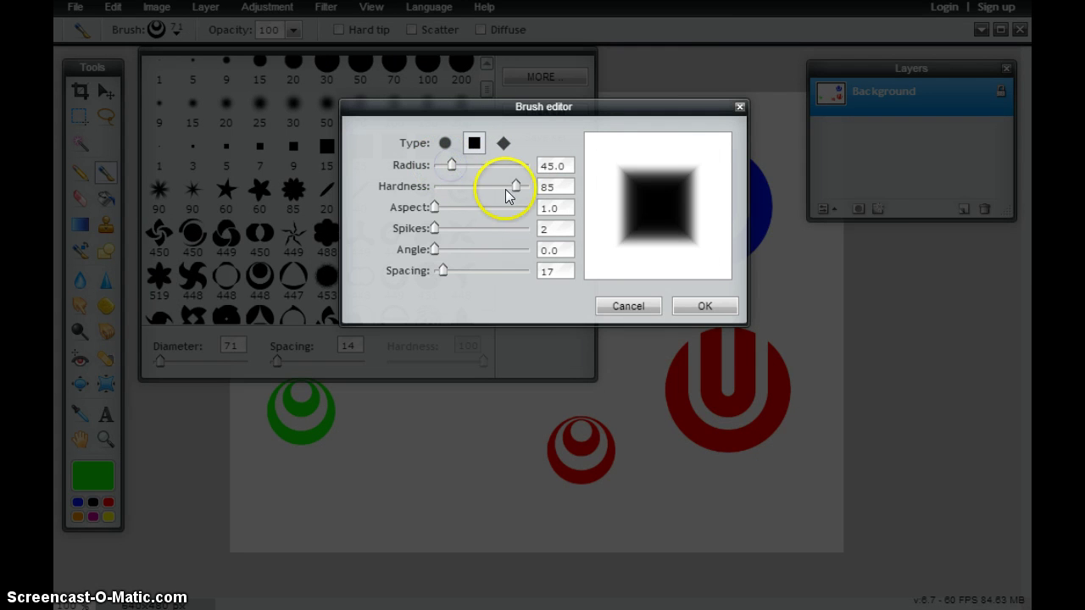
pyautogui.moveTo(515, 185); pyautogui.dragTo(495, 186)
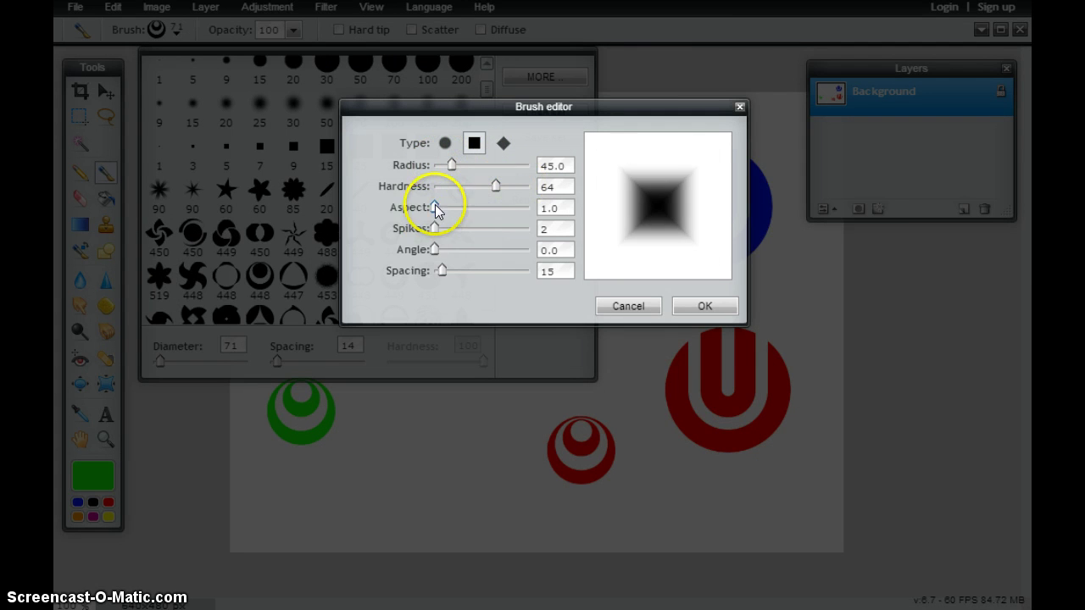
pyautogui.moveTo(435, 209)
pyautogui.mouseDown()
pyautogui.moveTo(445, 208)
pyautogui.moveTo(447, 230)
pyautogui.moveTo(463, 230)
pyautogui.moveTo(446, 249)
pyautogui.moveTo(450, 271)
pyautogui.moveTo(480, 271)
pyautogui.mouseUp()
pyautogui.click(446, 143)
pyautogui.click(502, 143)
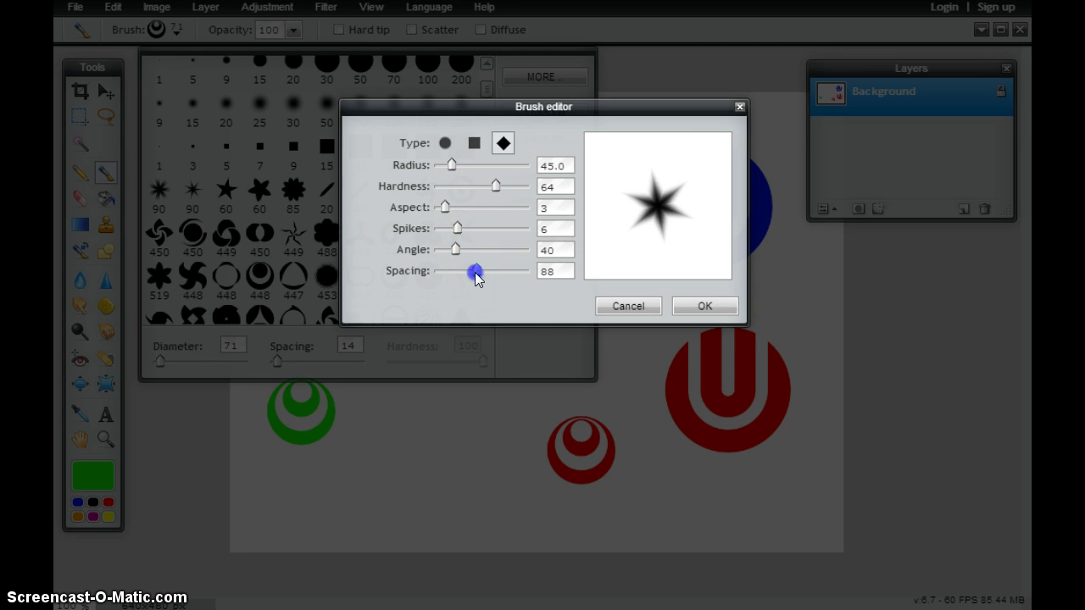
pyautogui.moveTo(476, 273); pyautogui.dragTo(478, 238)
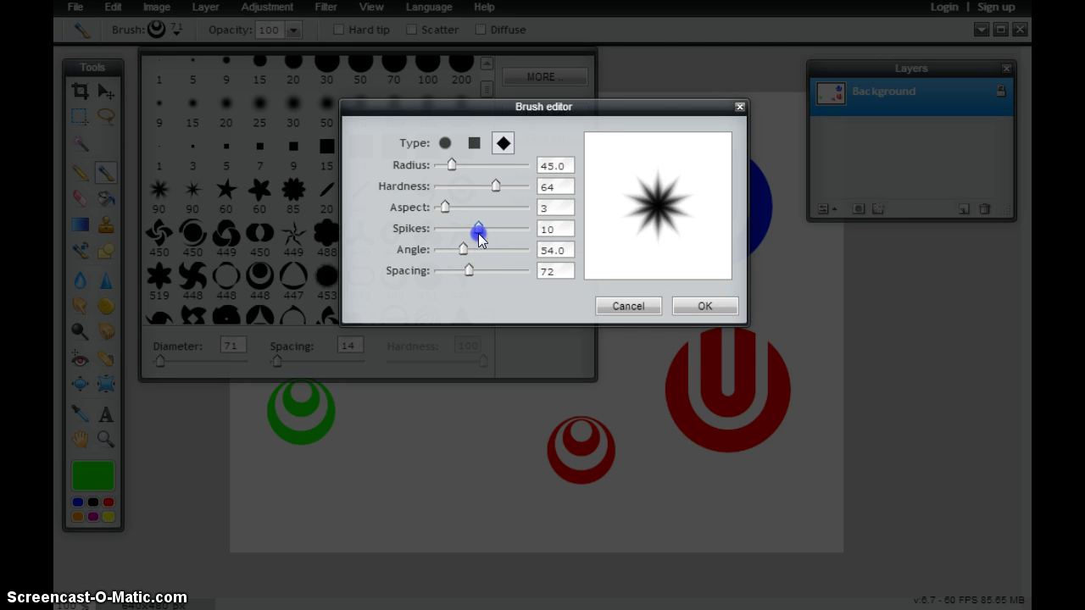
pyautogui.moveTo(451, 166); pyautogui.dragTo(463, 171)
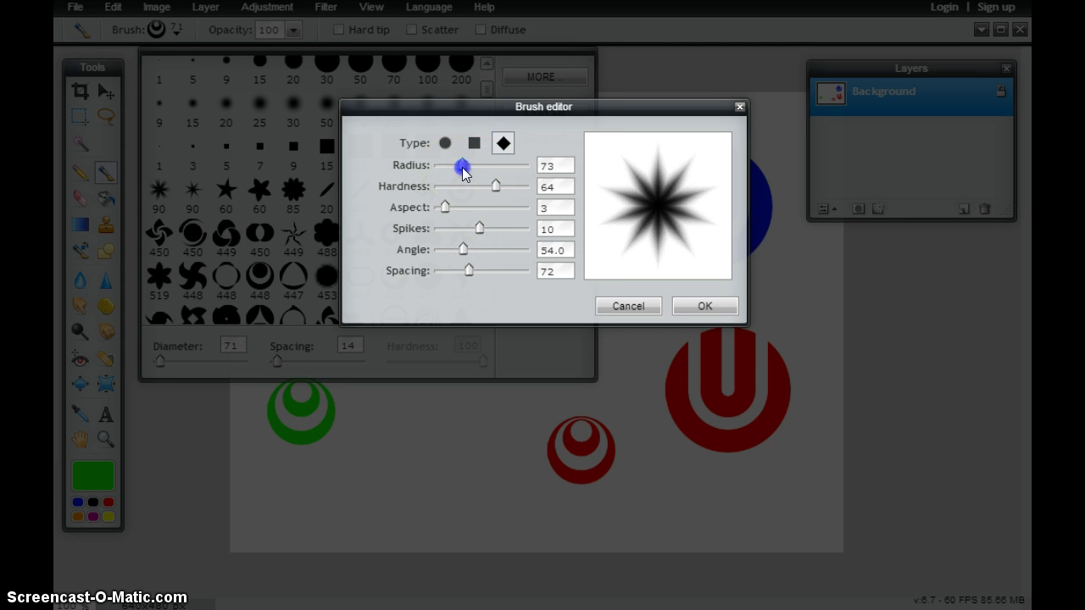
pyautogui.click(704, 306)
# - Select star brush 166 with diameter 91 and spacing 15, in magenta
pyautogui.moveTo(485, 89); pyautogui.dragTo(489, 309)
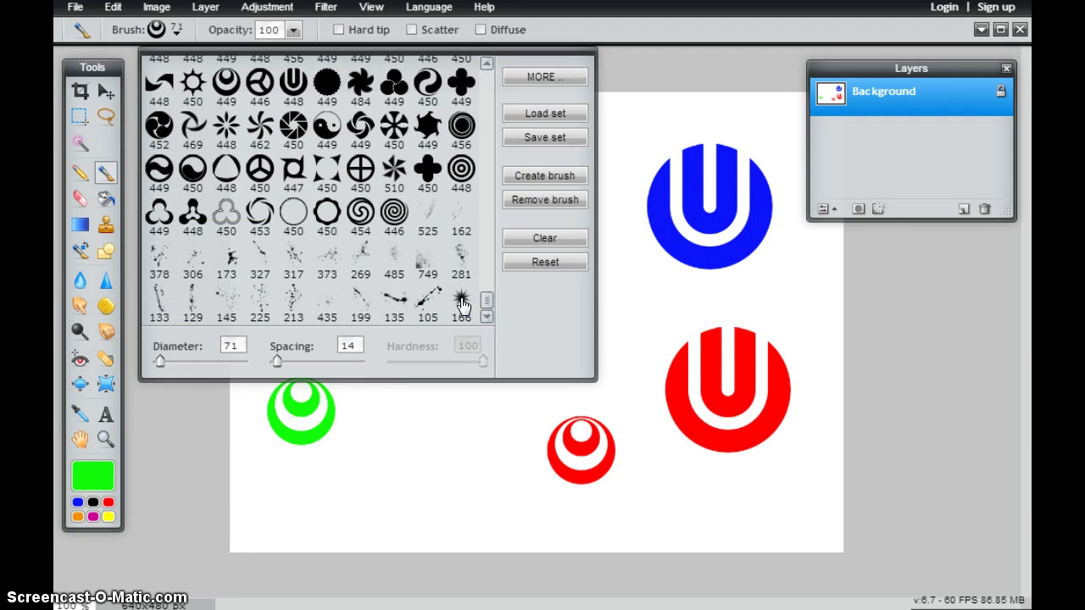
pyautogui.click(462, 303)
pyautogui.click(227, 352)
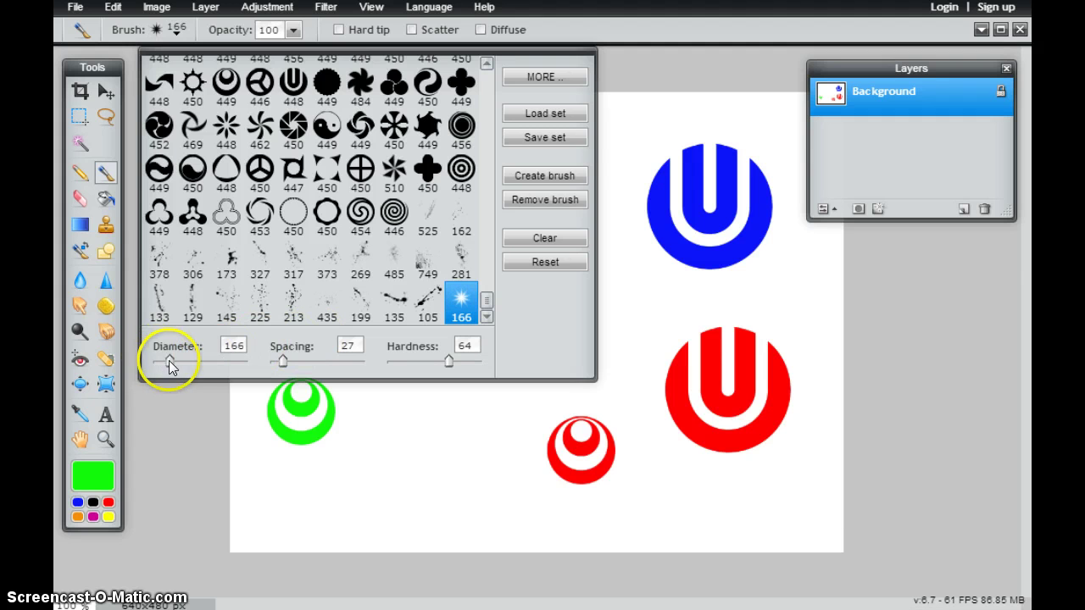
pyautogui.moveTo(169, 361); pyautogui.dragTo(161, 361)
pyautogui.moveTo(282, 361); pyautogui.dragTo(276, 361)
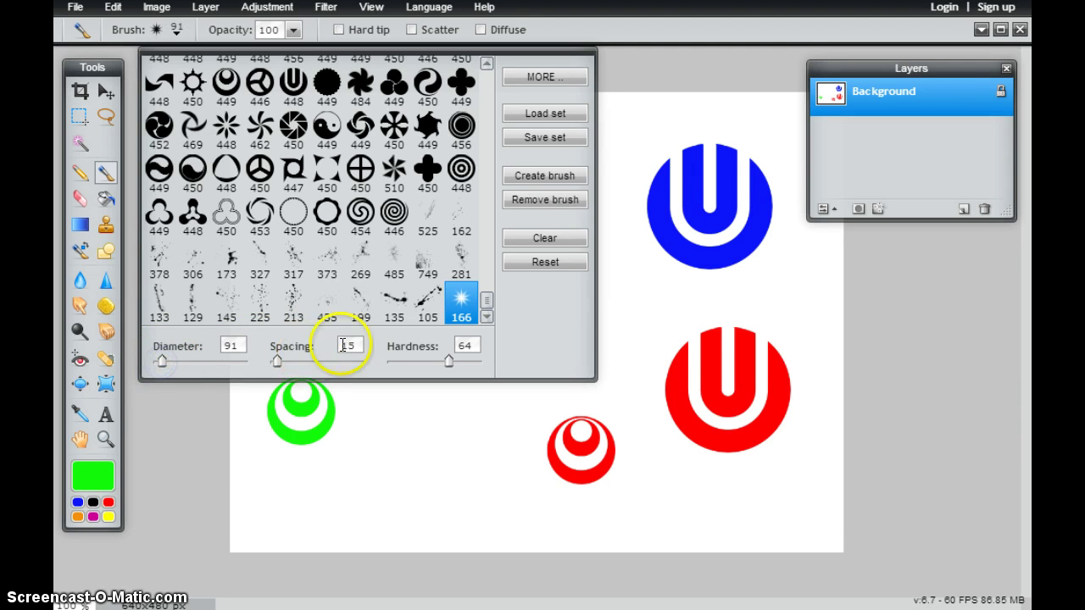
pyautogui.click(92, 514)
# - Stamp four magenta stars across the upper middle of the canvas
pyautogui.click(434, 347)
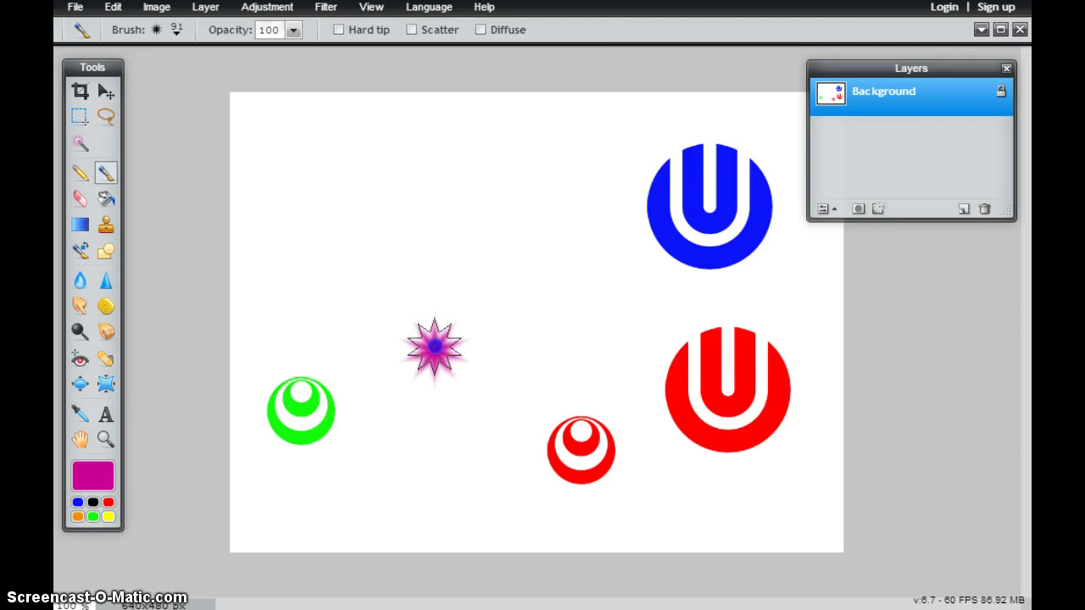
pyautogui.click(390, 269)
pyautogui.click(454, 210)
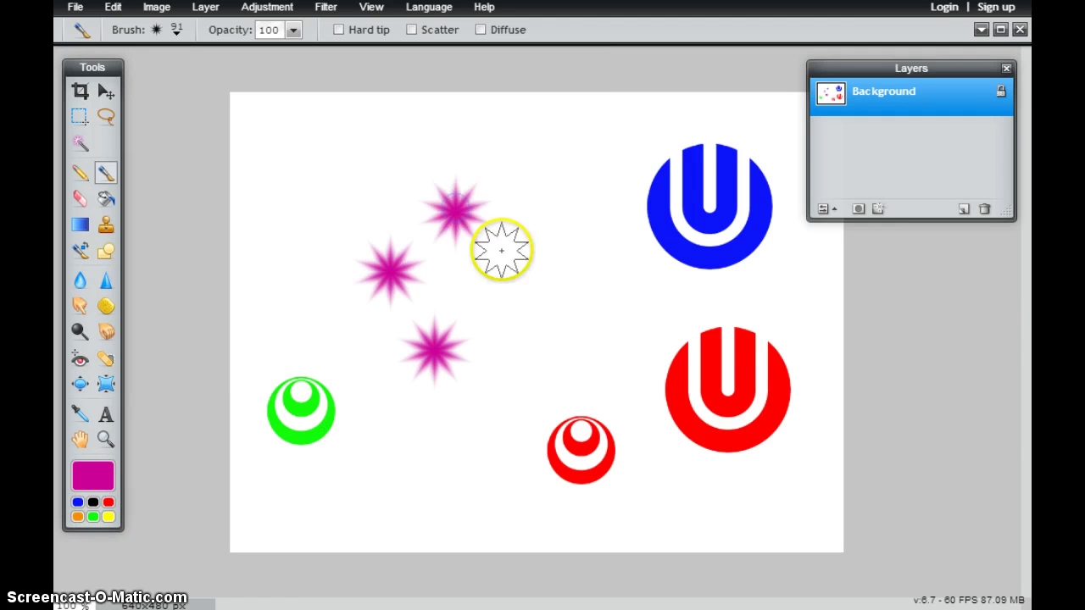
pyautogui.click(510, 267)
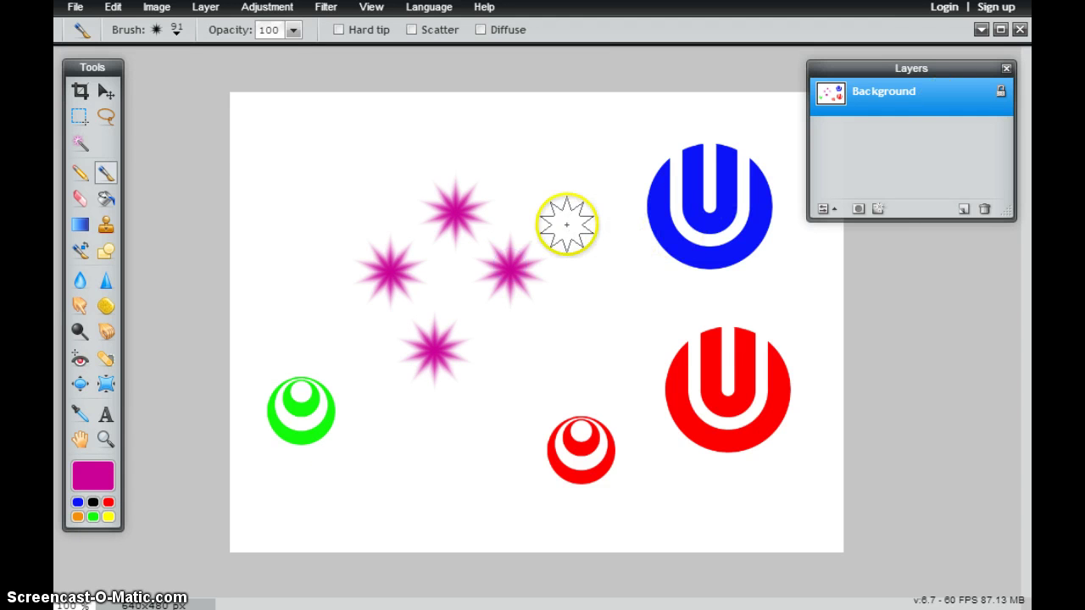
pyautogui.click(164, 29)
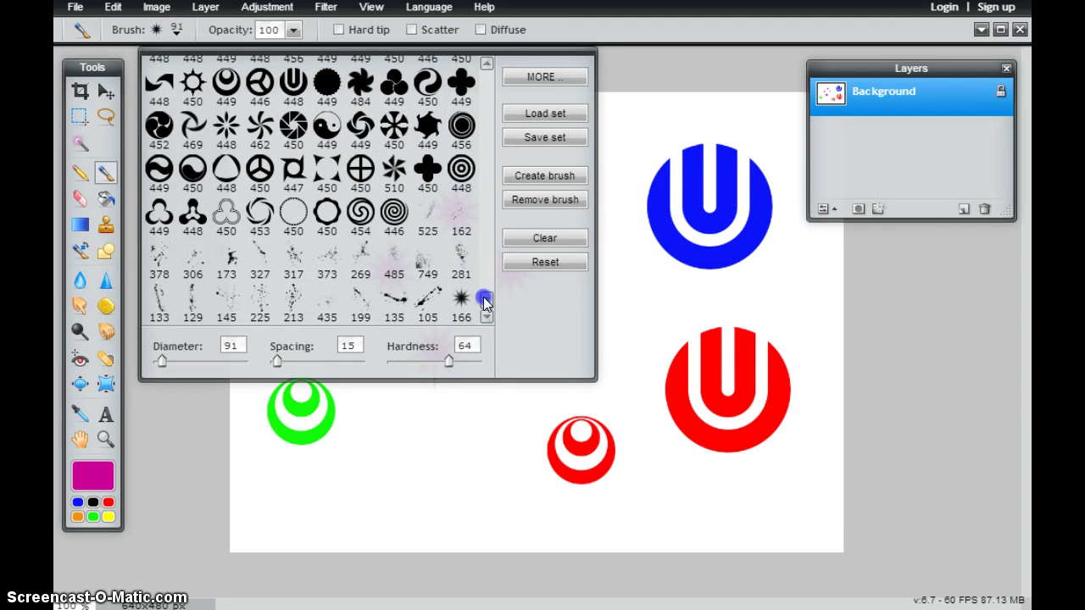
pyautogui.moveTo(483, 301); pyautogui.dragTo(478, 85)
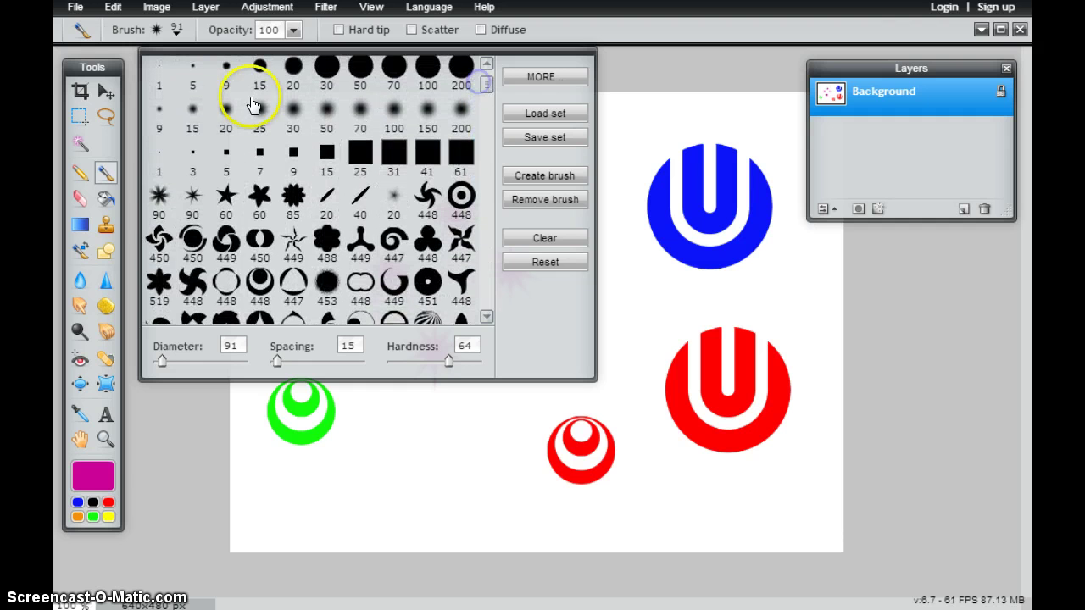